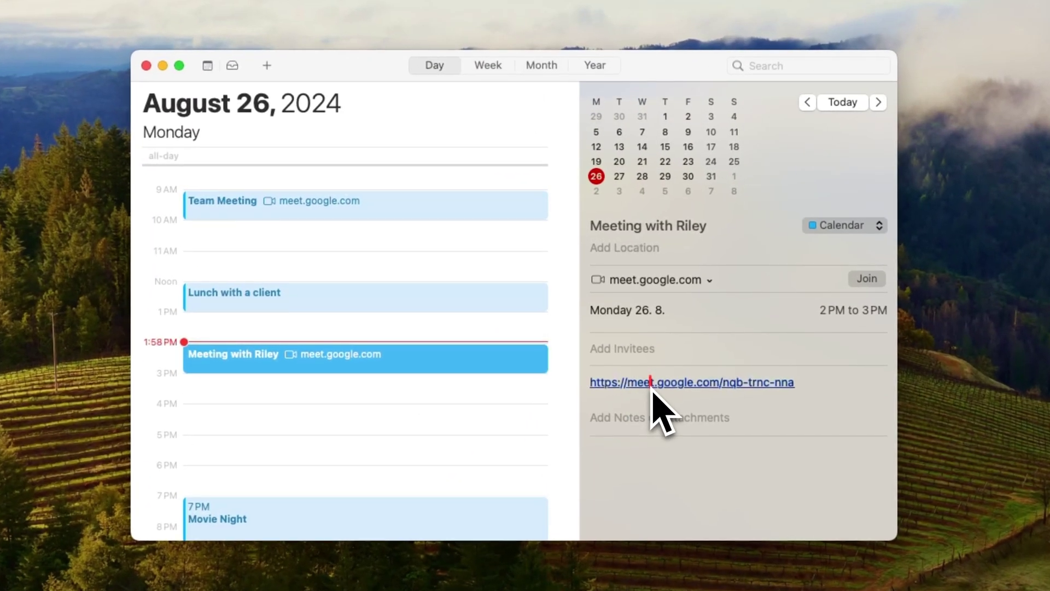
Open the Google Meet link in the 'Meeting with Riley' calendar event
left_click(663, 387)
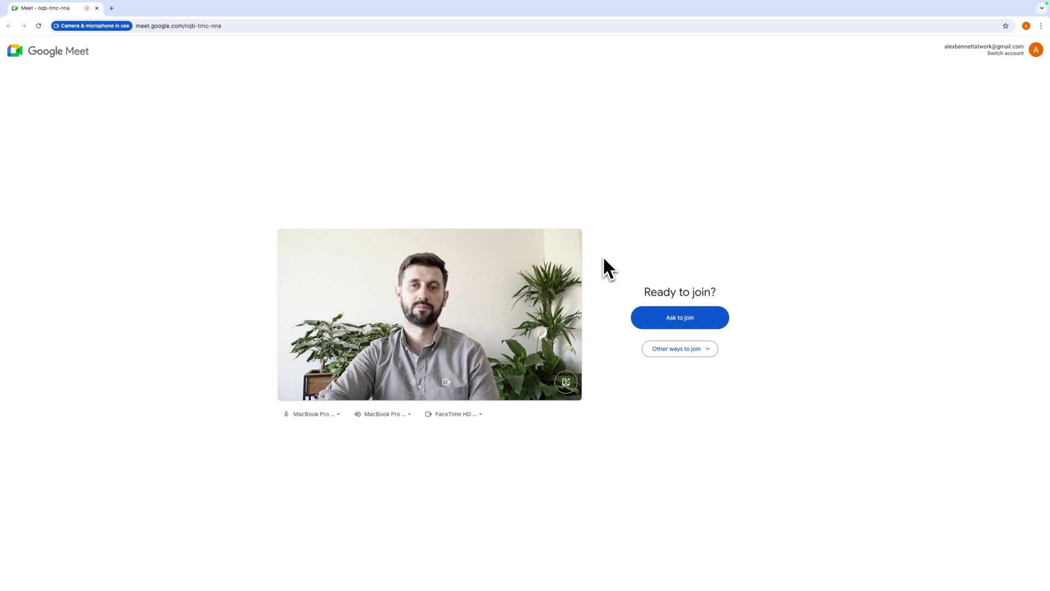
left_click(652, 317)
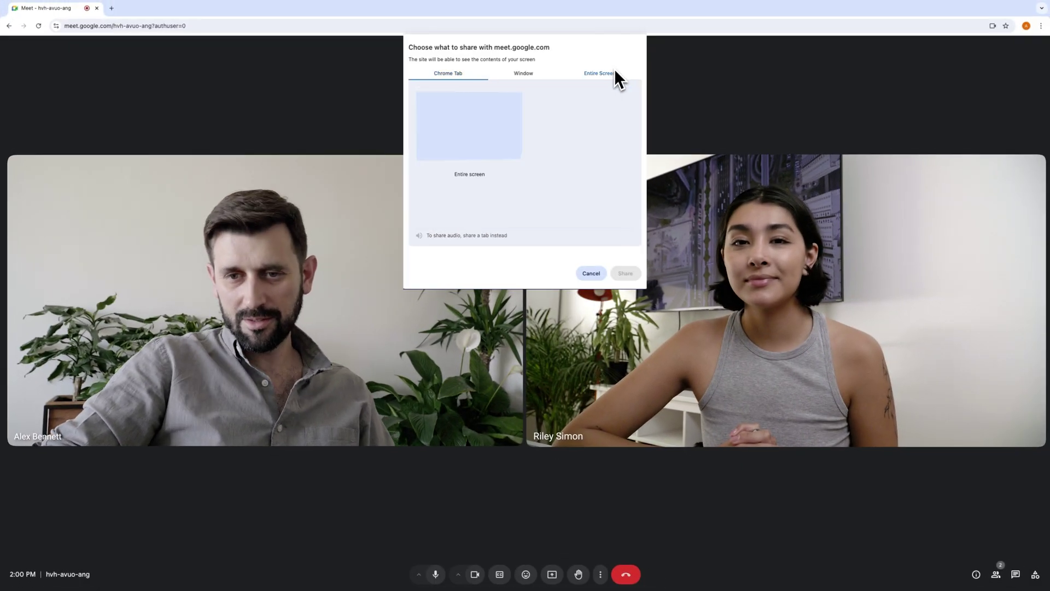
left_click(469, 125)
Start sharing the entire screen, which shows the Apify Store
left_click(626, 272)
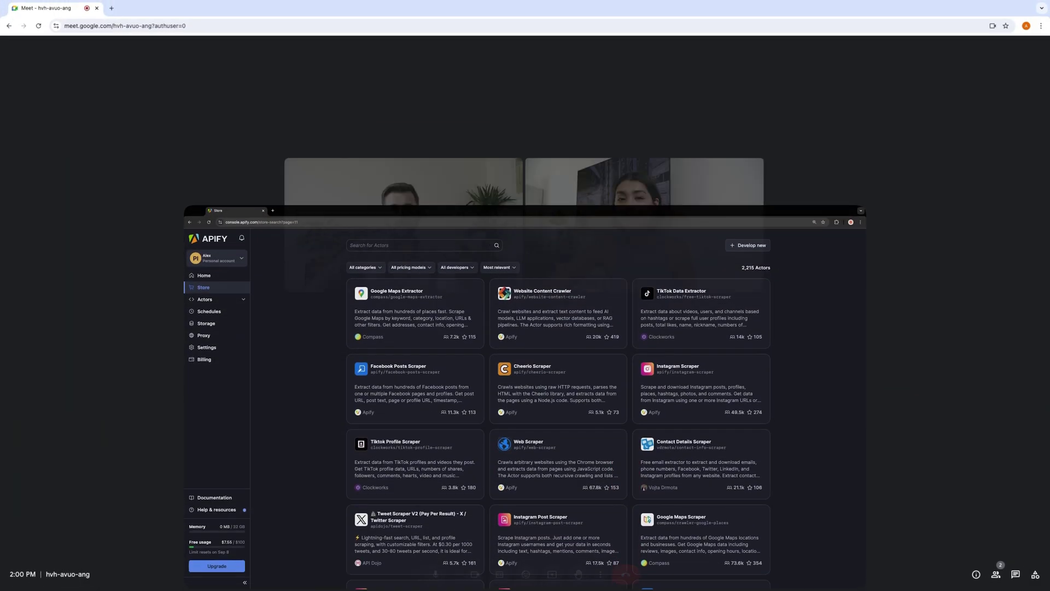
scroll(559, 370, "down", 5)
scroll(558, 369, "down", 5)
scroll(557, 369, "down", 5)
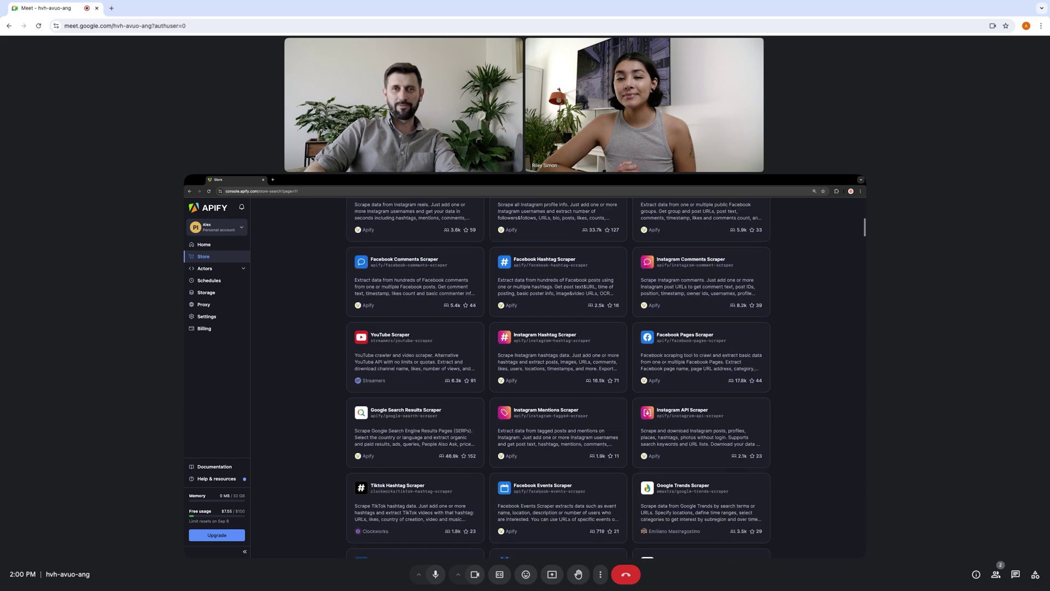
scroll(558, 370, "down", 5)
scroll(558, 369, "down", 5)
scroll(558, 369, "down", 5)
scroll(558, 369, "down", 5)
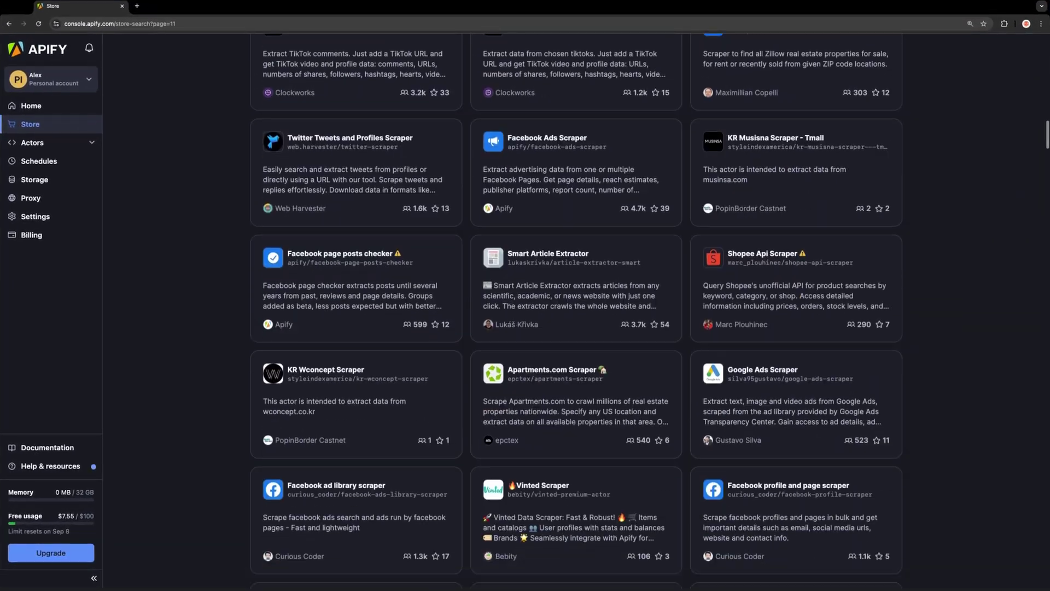
scroll(558, 369, "down", 5)
scroll(558, 369, "down", 5)
scroll(558, 370, "down", 5)
scroll(558, 369, "down", 5)
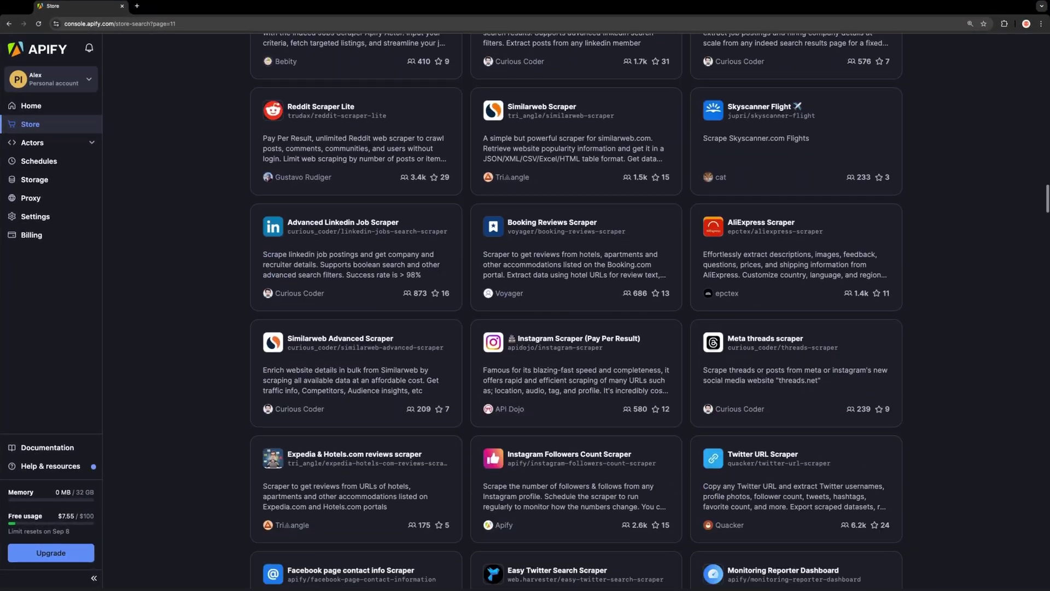
scroll(558, 369, "down", 5)
scroll(558, 369, "down", 5)
scroll(557, 369, "down", 5)
scroll(558, 370, "down", 5)
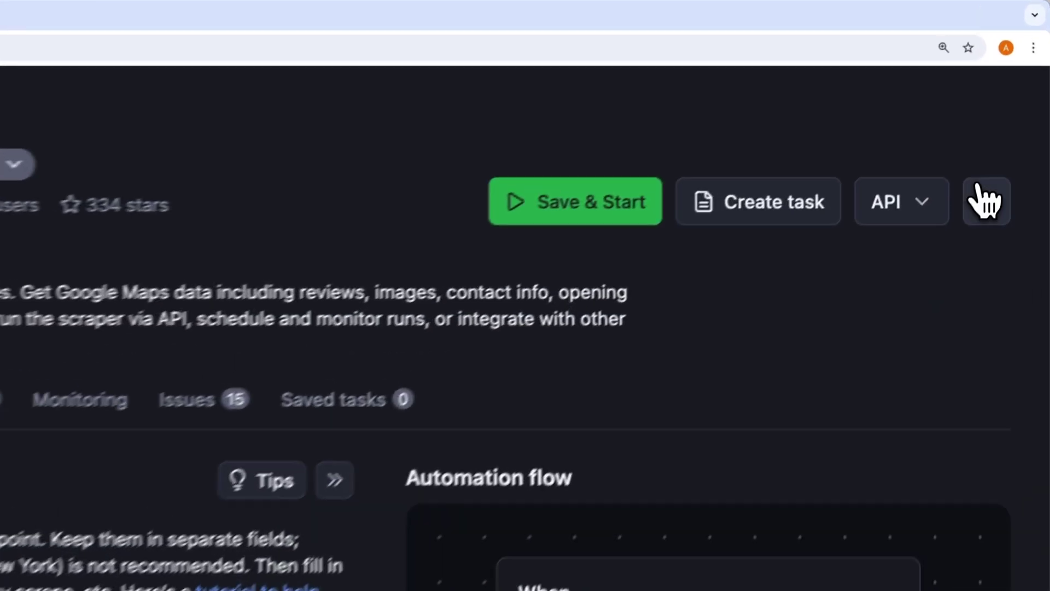
Schedule the Google Maps Scraper actor to run weekly
left_click(986, 200)
left_click(899, 396)
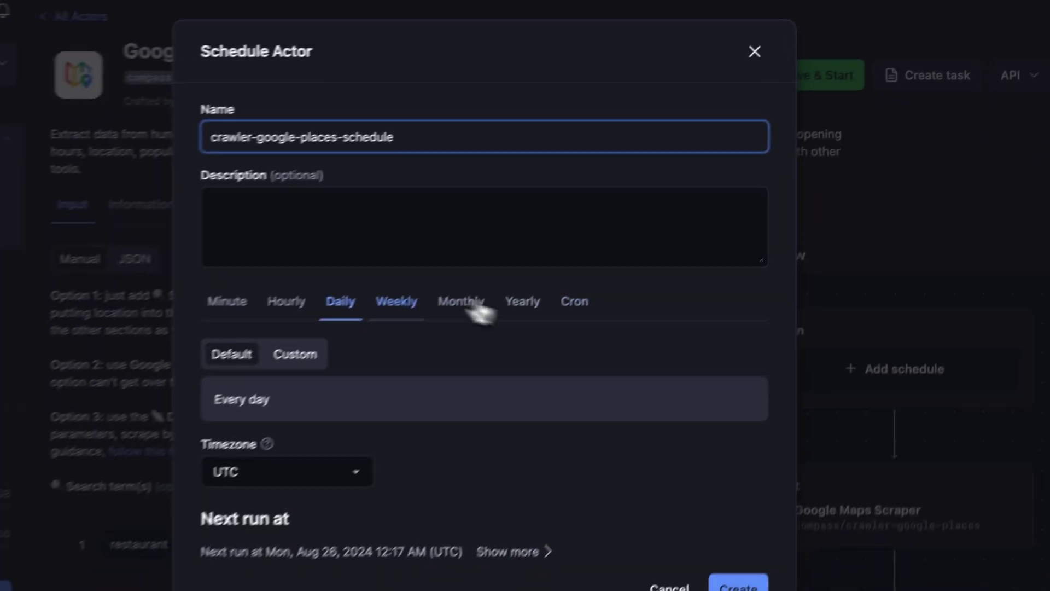
left_click(396, 302)
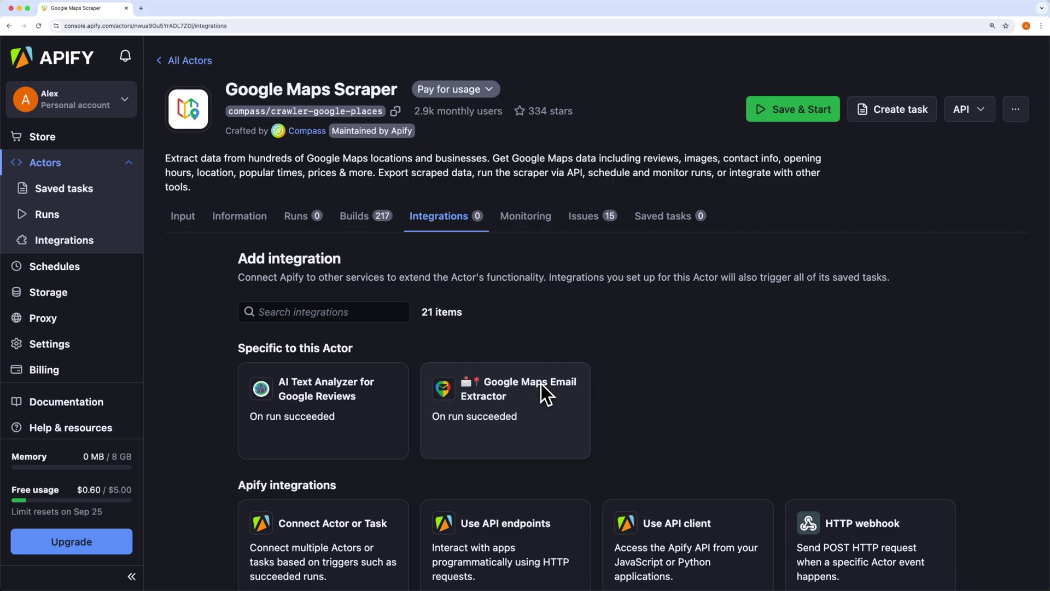
scroll(542, 385, "down", 2)
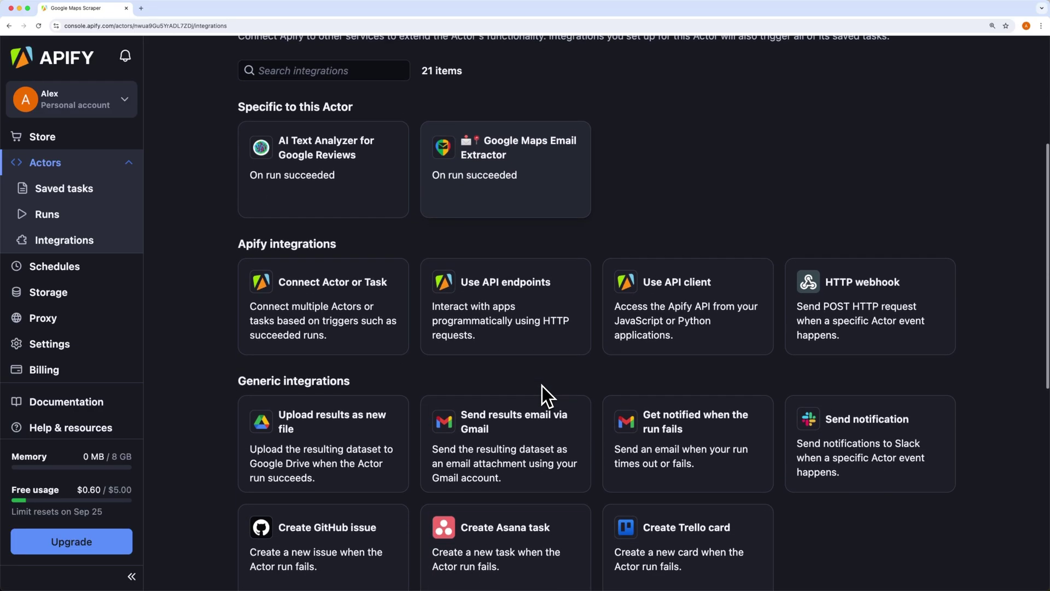
scroll(543, 386, "down", 1)
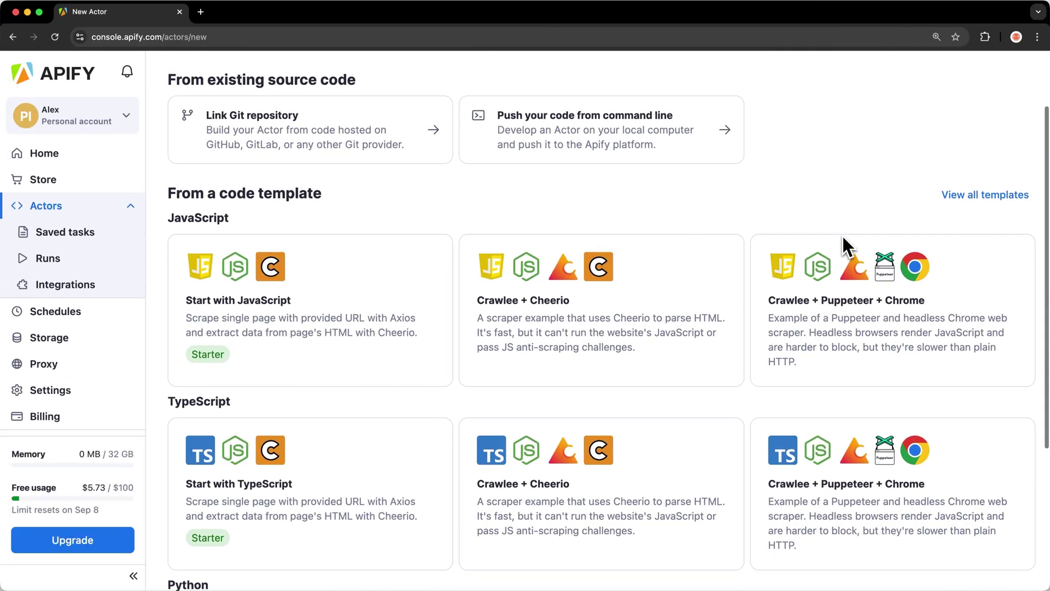
scroll(843, 236, "down", 2)
scroll(843, 237, "down", 1)
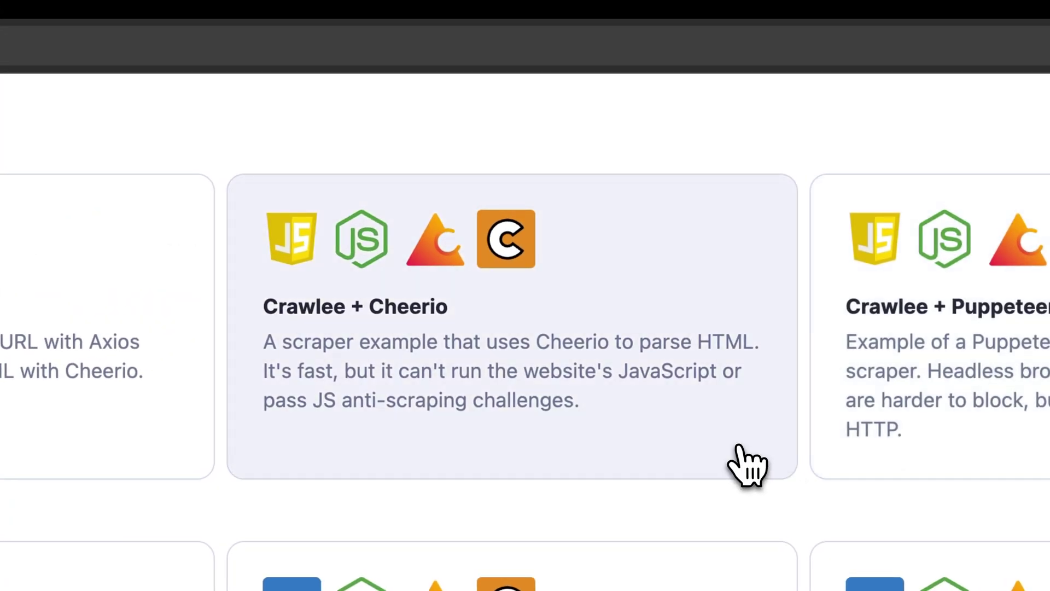
Create an actor from the Crawlee + Cheerio template and build it with the latest code
left_click(748, 464)
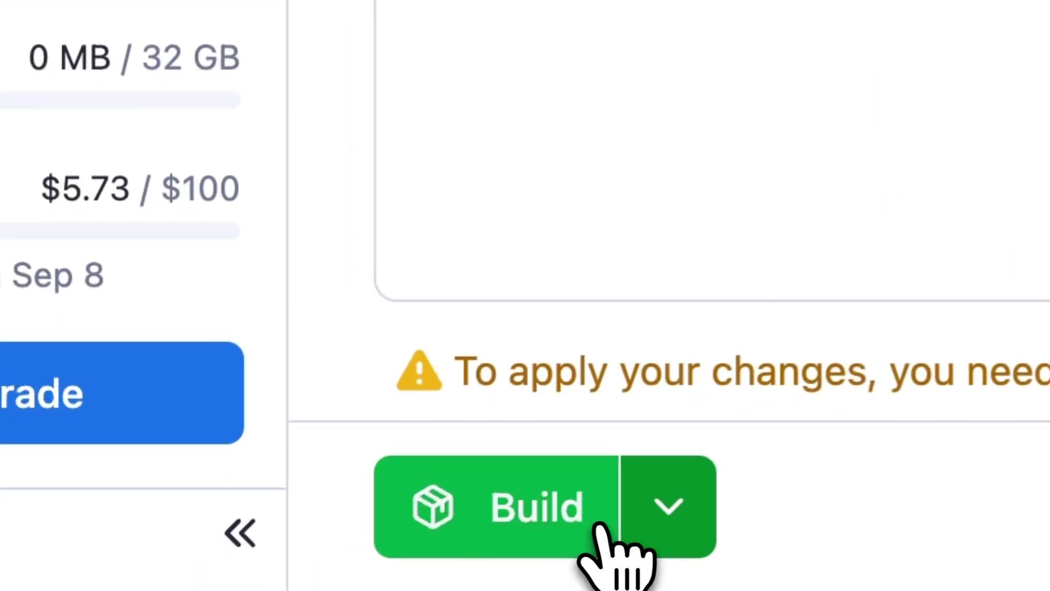
left_click(210, 569)
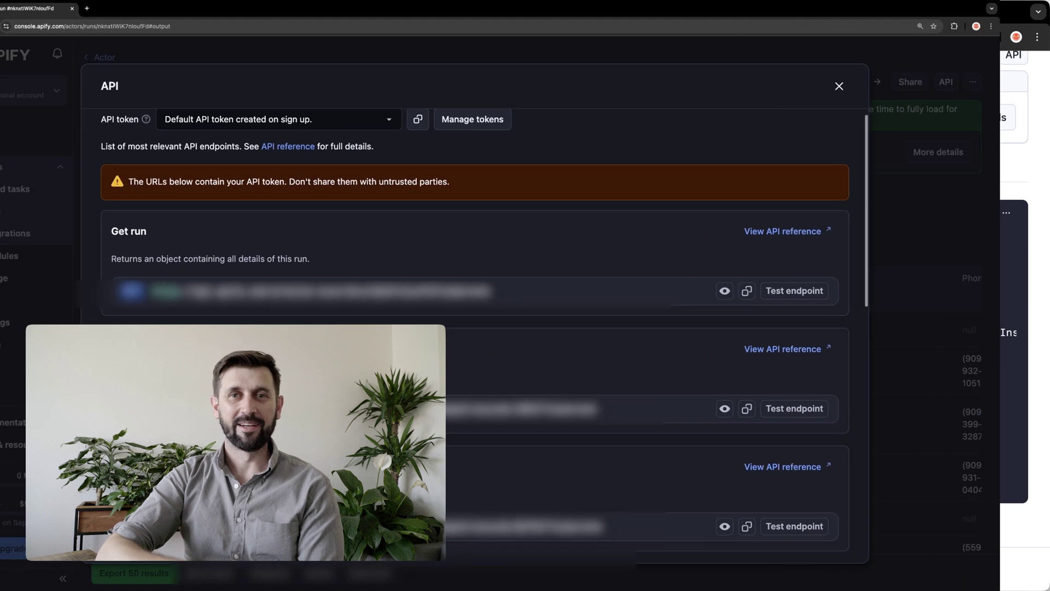
scroll(526, 296, "down", 3)
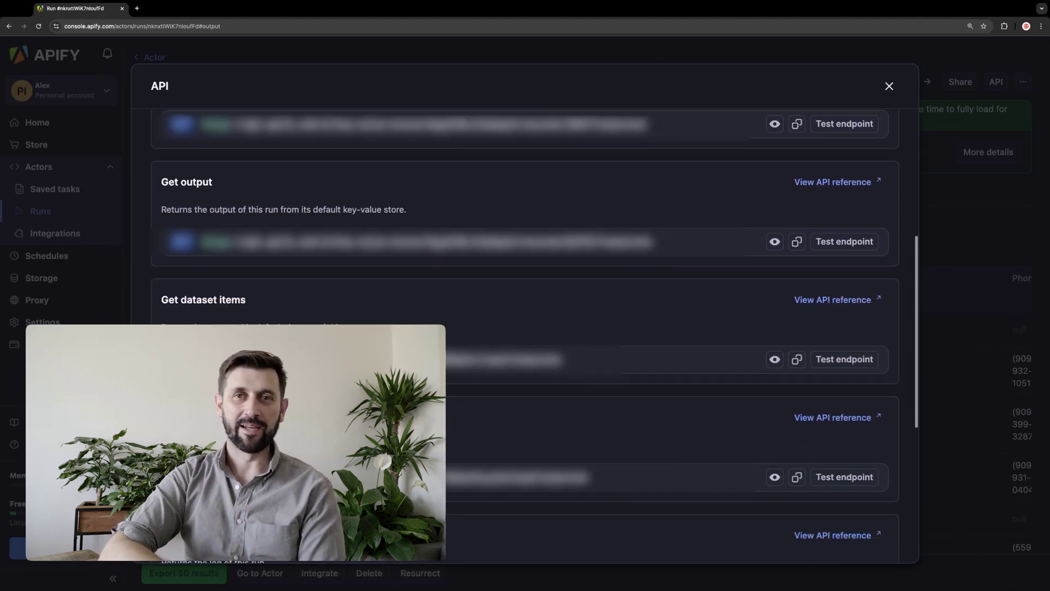
scroll(525, 296, "down", 3)
scroll(526, 247, "down", 3)
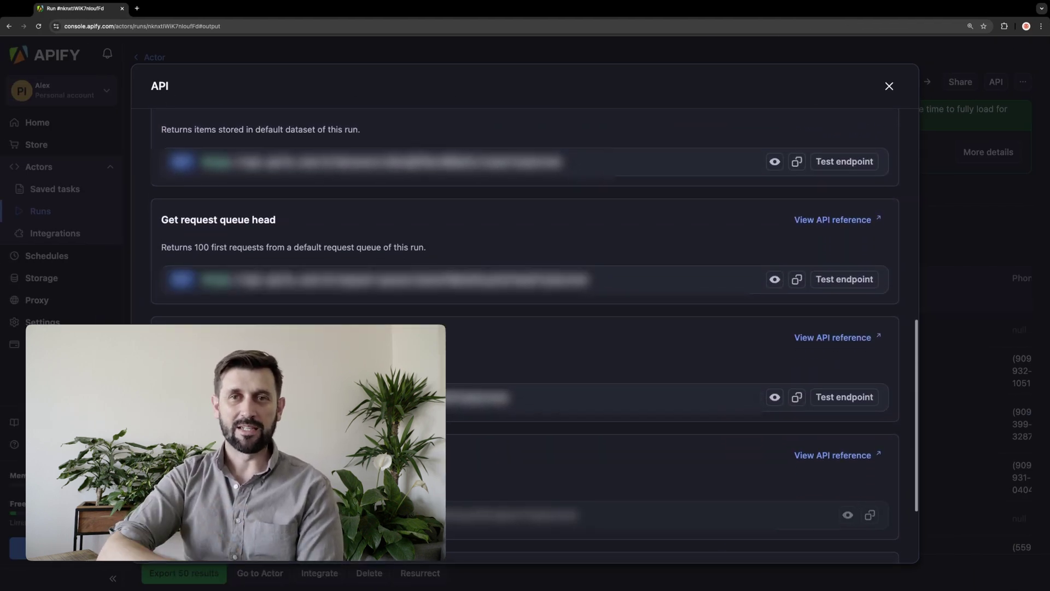
scroll(525, 246, "down", 3)
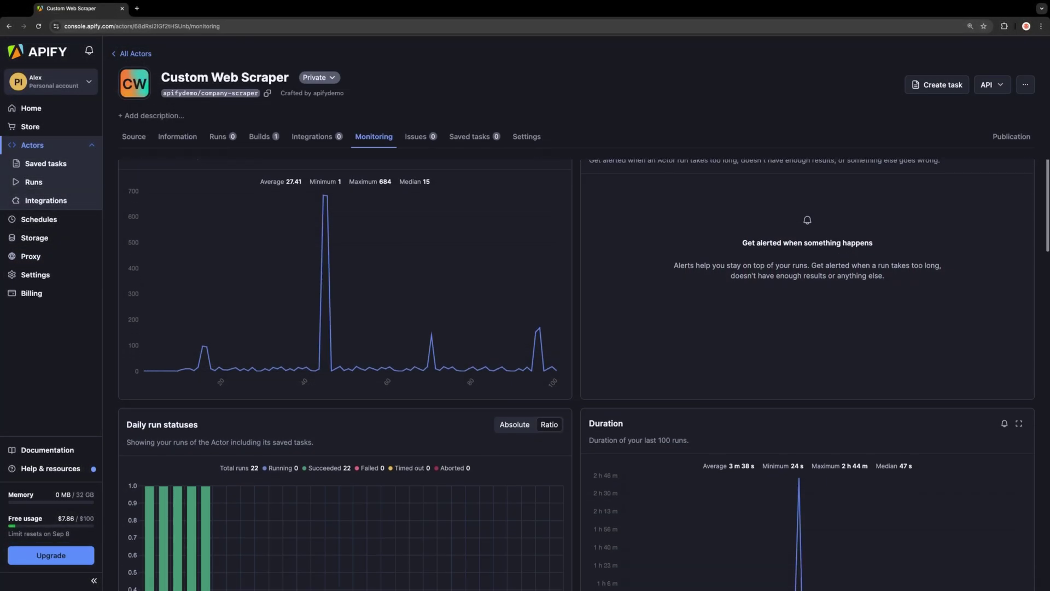
scroll(575, 329, "down", 3)
scroll(574, 328, "down", 3)
scroll(575, 329, "down", 2)
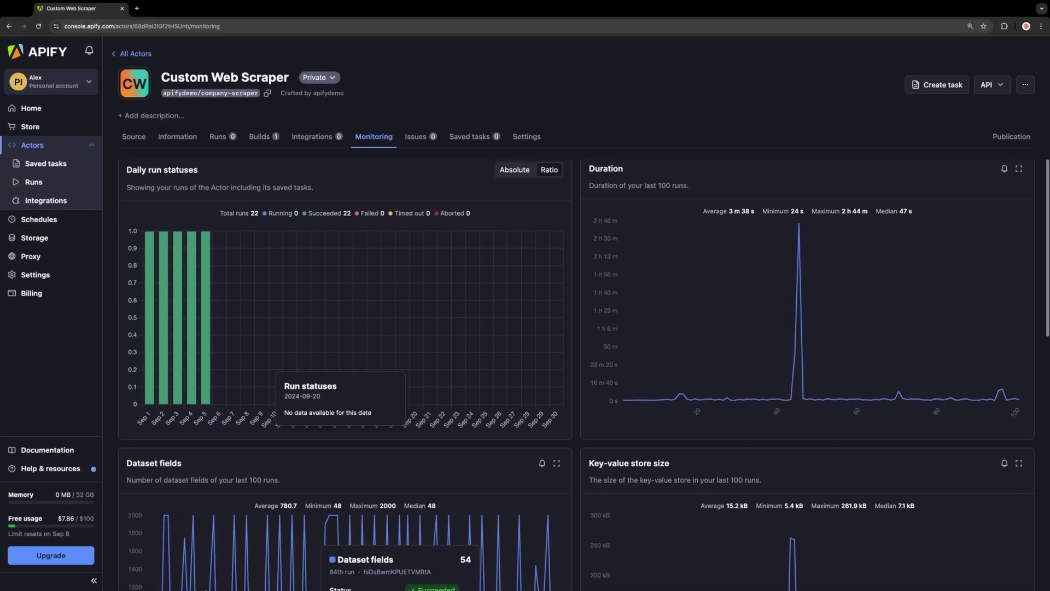
scroll(574, 328, "down", 3)
scroll(574, 329, "down", 3)
scroll(574, 328, "down", 3)
scroll(574, 328, "down", 2)
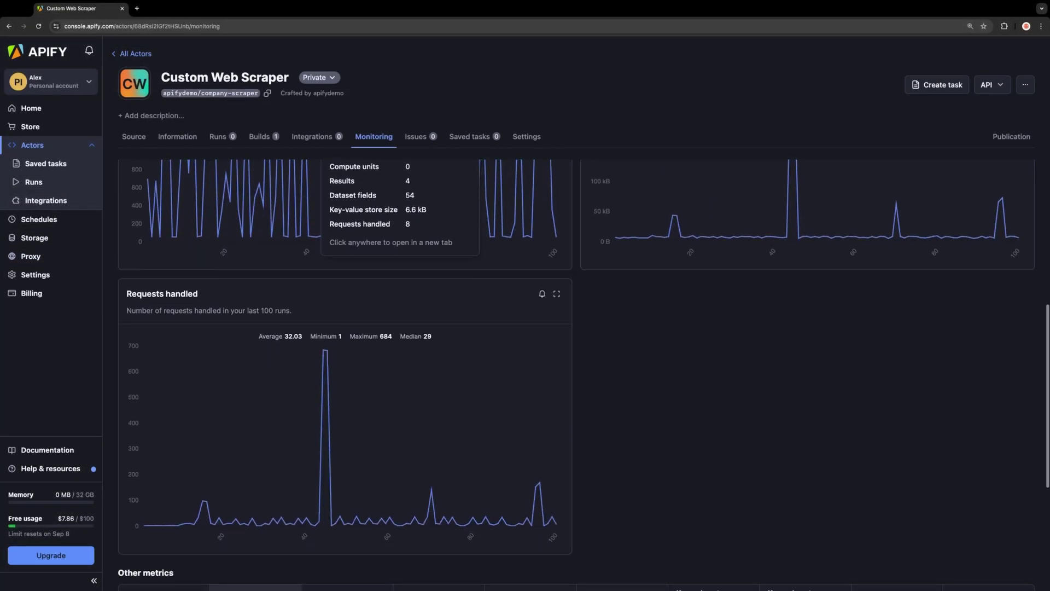